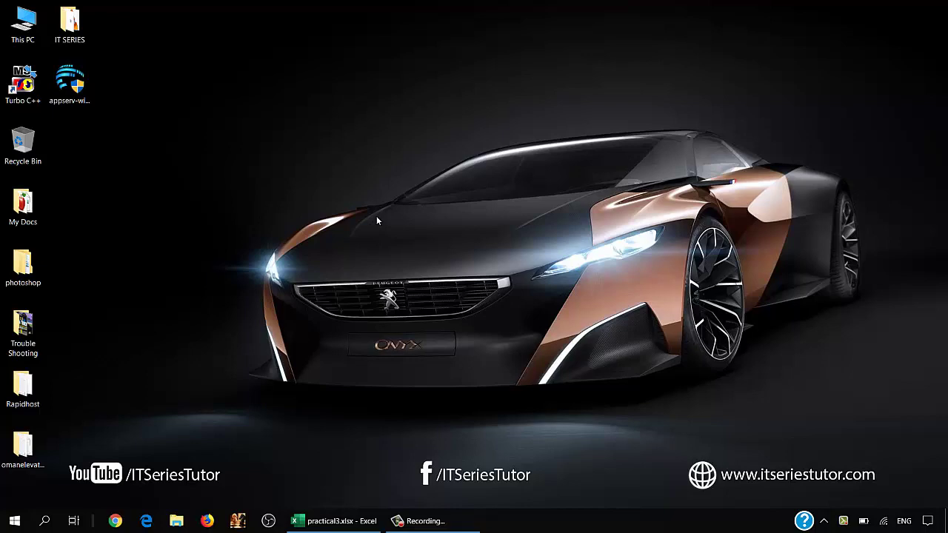
Restore the practical3.xlsx Excel window from the taskbar
{"action": "left_click", "coordinate": [335, 521]}
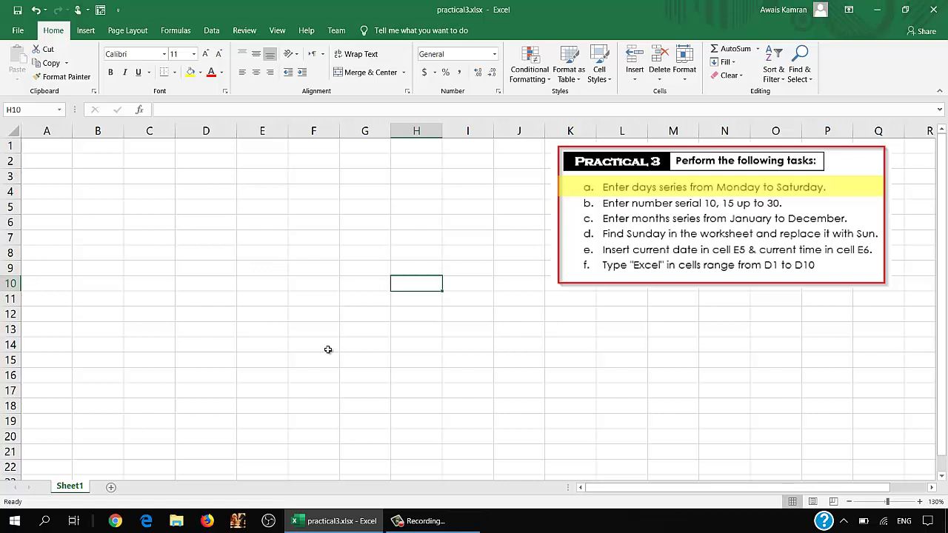
Enter Monday in cell A1
{"action": "left_click", "coordinate": [41, 146]}
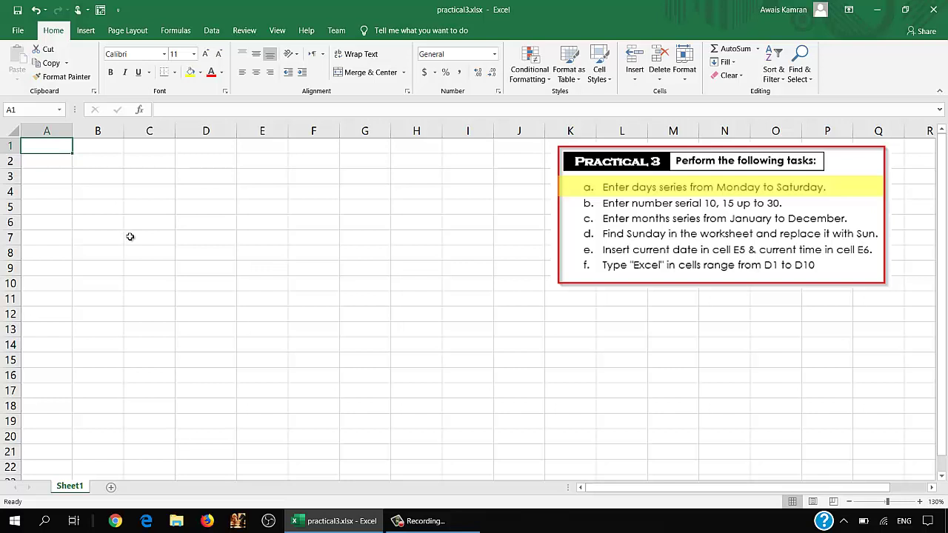
{"action": "type", "text": "Mon"}
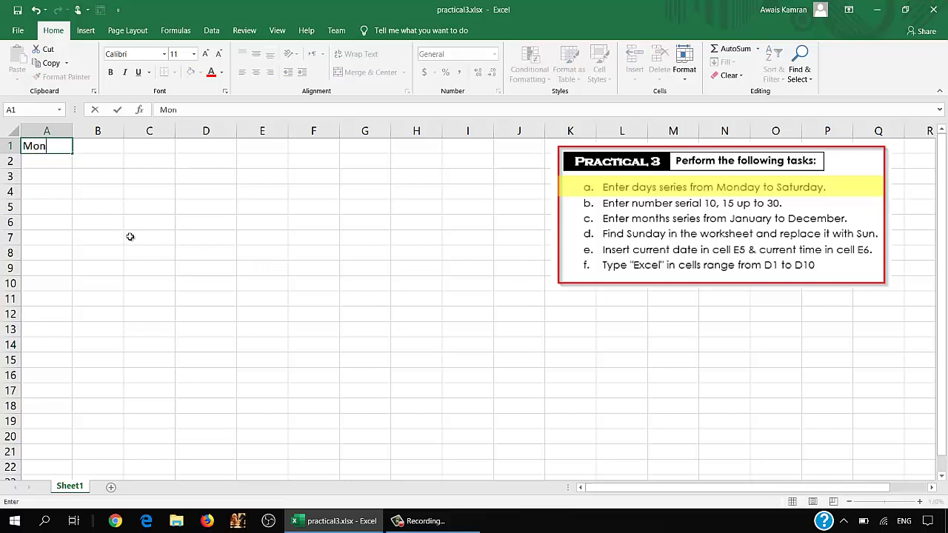
{"action": "type", "text": "day"}
{"action": "key", "text": "Return"}
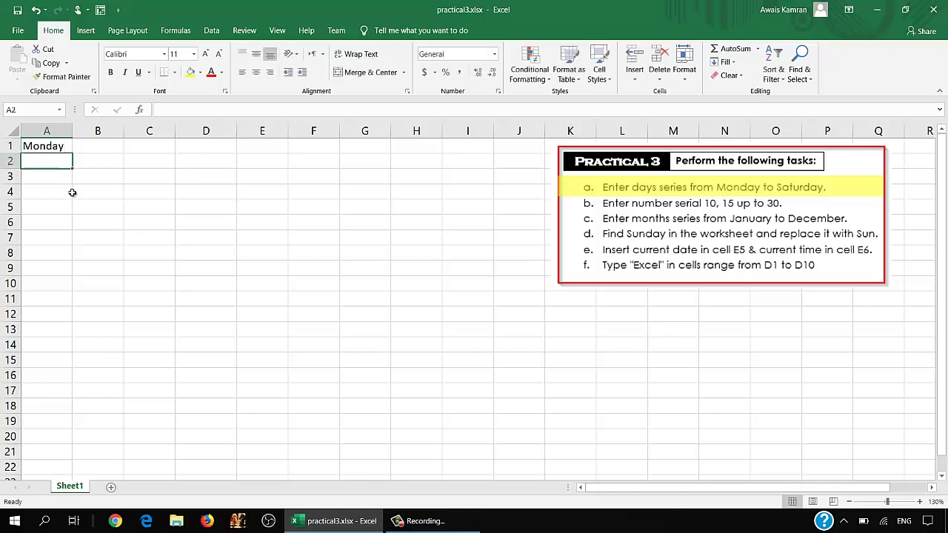
Fill the days down to Sunday in A7 and widen column A so Wednesday fits
{"action": "left_click", "coordinate": [49, 147]}
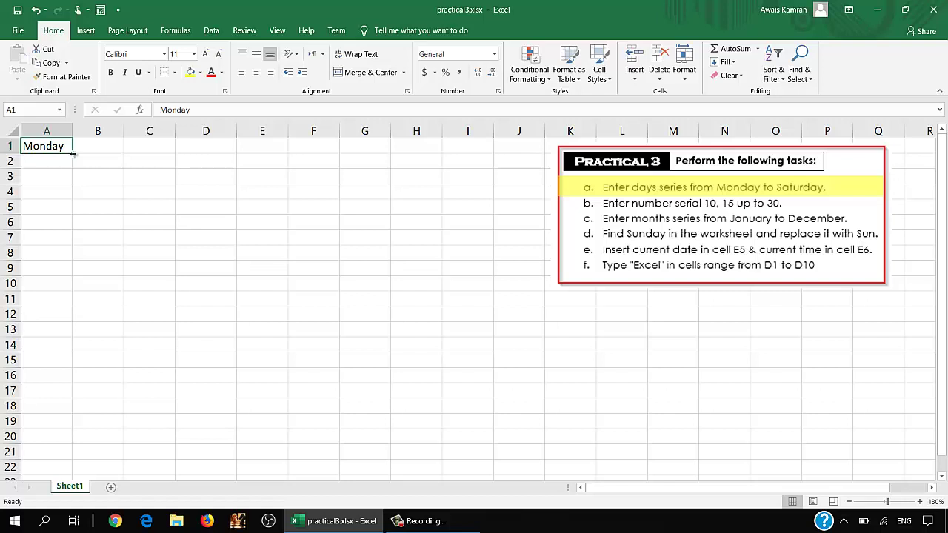
{"action": "left_click_drag", "start_coordinate": [73, 152], "coordinate": [73, 174]}
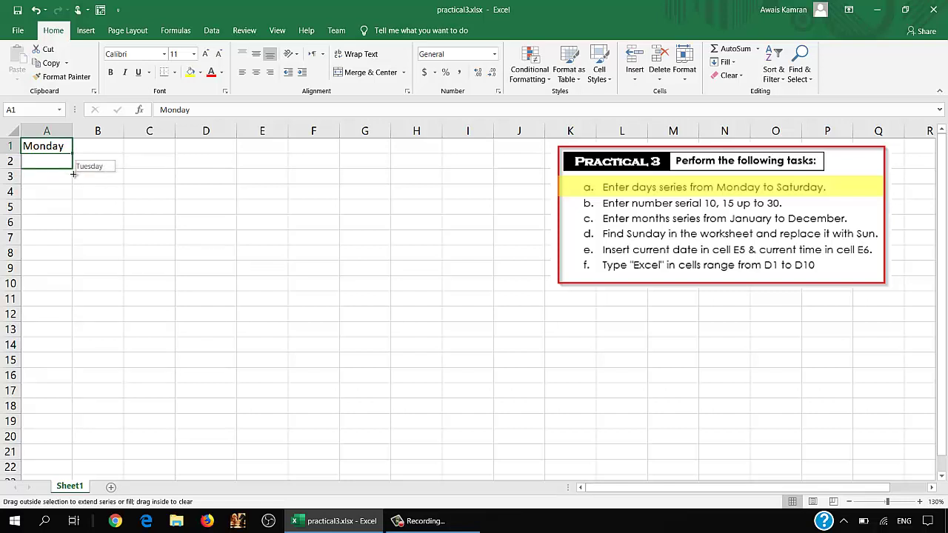
{"action": "left_click_drag", "start_coordinate": [73, 174], "coordinate": [68, 222]}
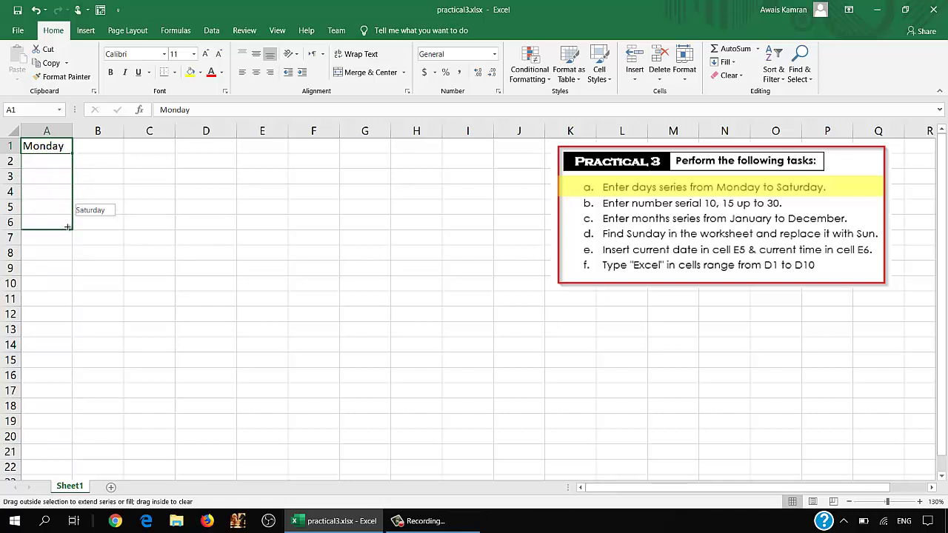
{"action": "left_click_drag", "start_coordinate": [68, 222], "coordinate": [63, 242]}
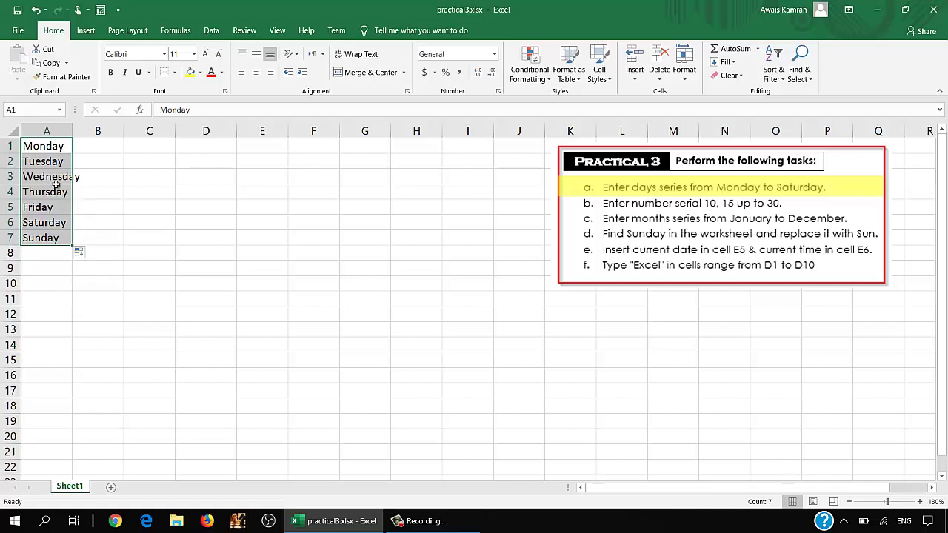
{"action": "left_click", "coordinate": [57, 178]}
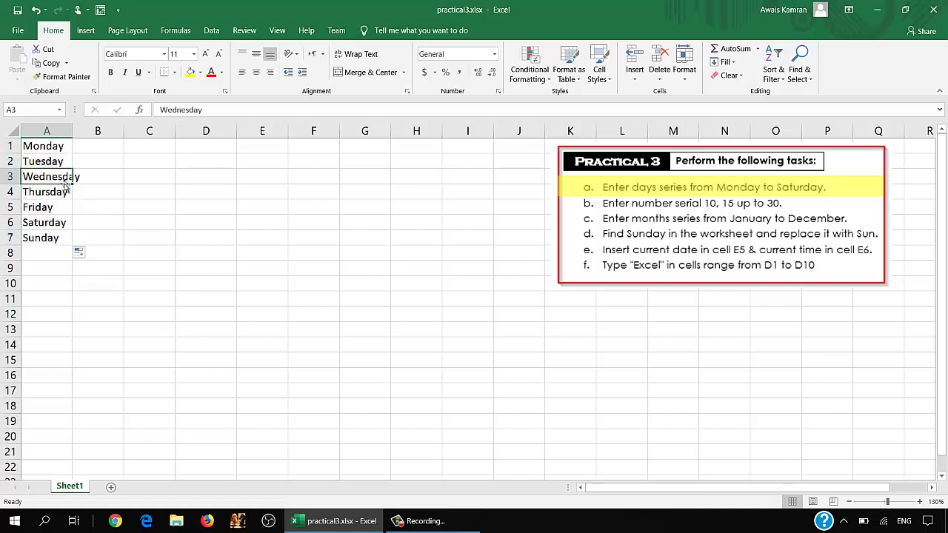
{"action": "left_click_drag", "start_coordinate": [72, 138], "coordinate": [85, 133]}
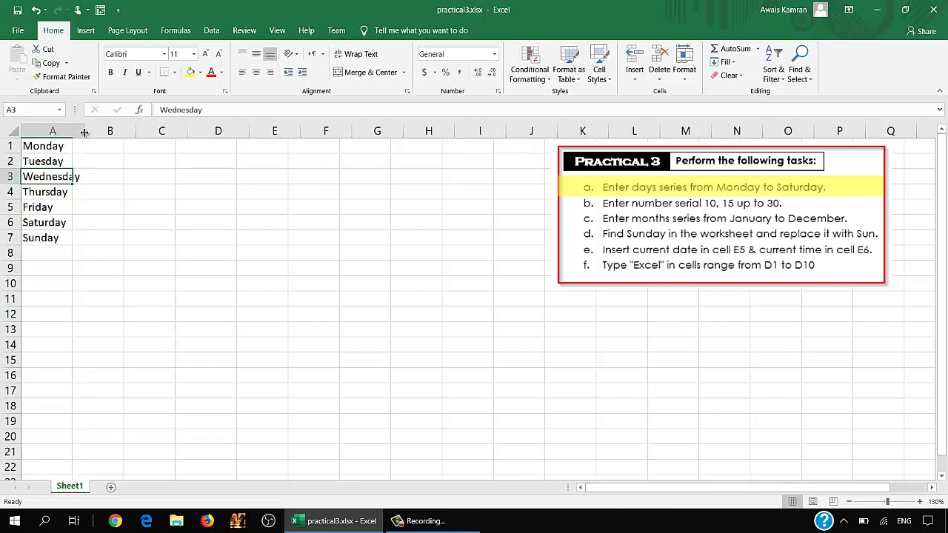
{"action": "left_click", "coordinate": [172, 234]}
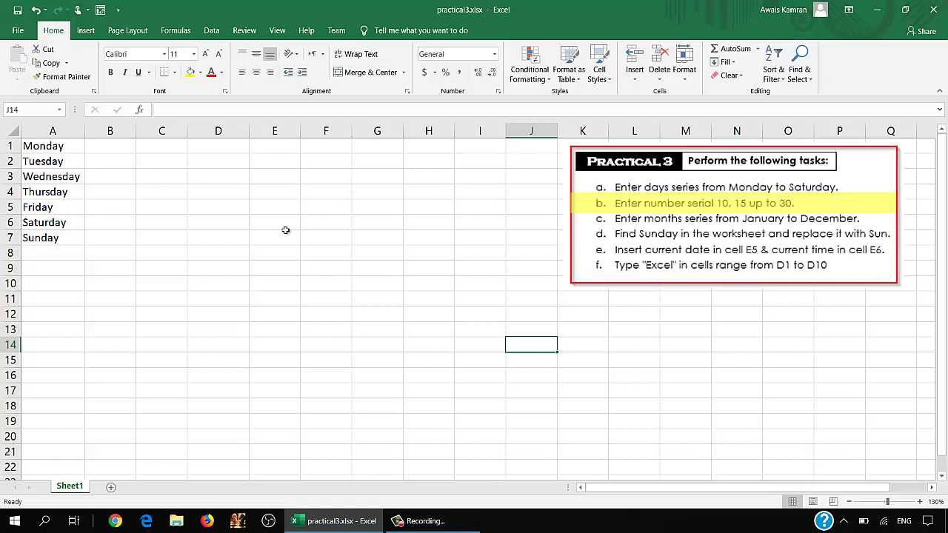
Enter 10 in C1 and 15 in C2 as the starting numbers
{"action": "left_click", "coordinate": [160, 147]}
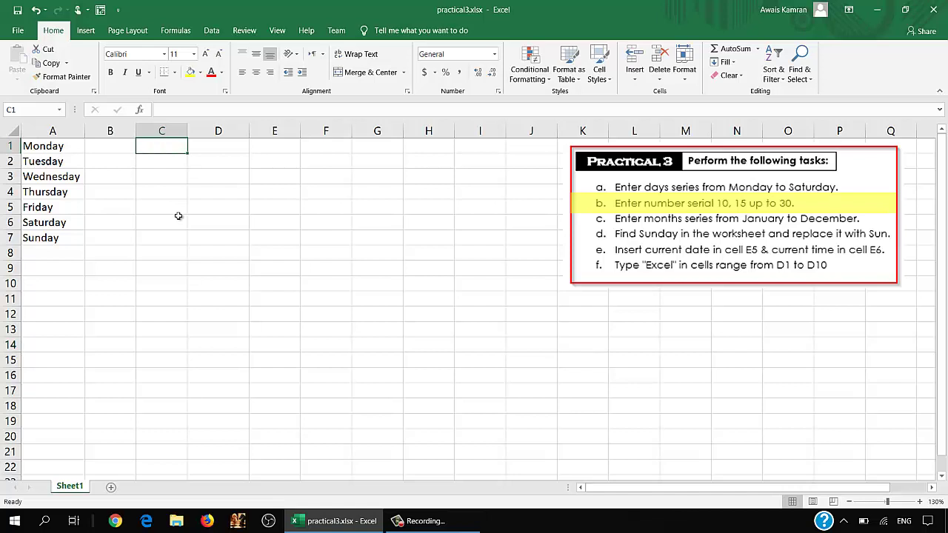
{"action": "type", "text": "10"}
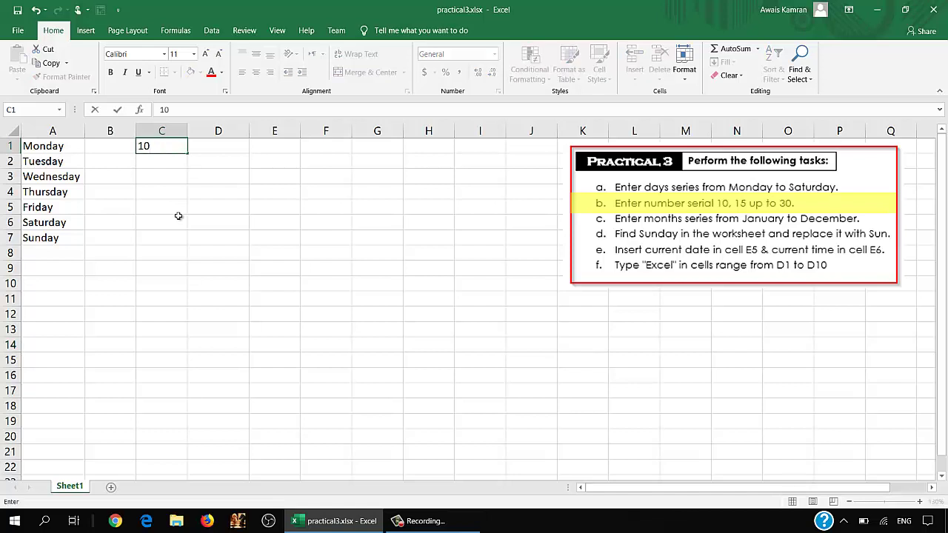
{"action": "key", "text": "Return"}
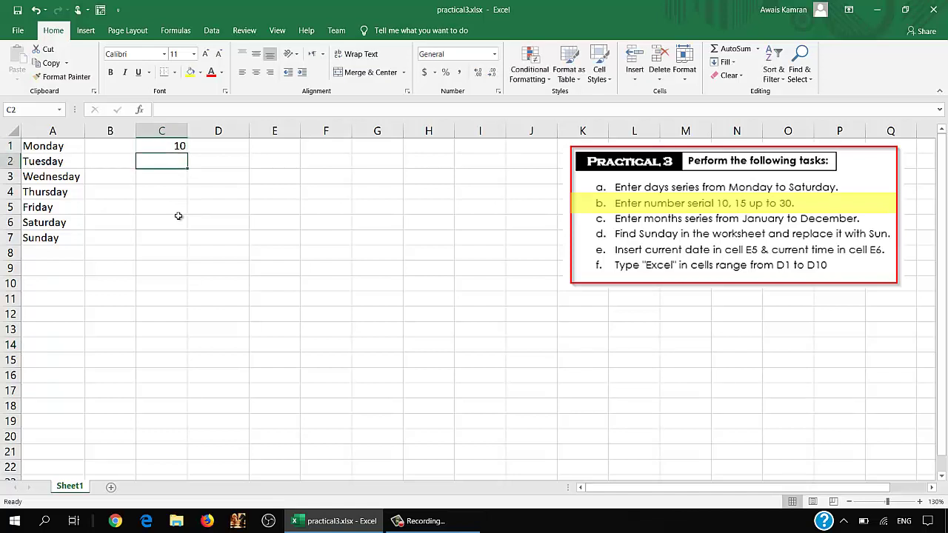
{"action": "type", "text": "15"}
{"action": "key", "text": "Return"}
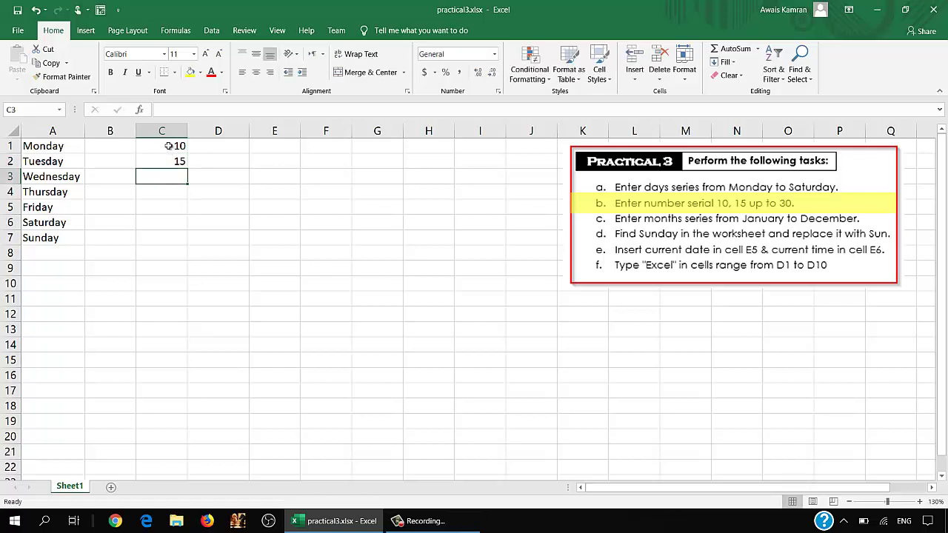
Extend the 10, 15 pattern down to 30 in C5
{"action": "left_click", "coordinate": [169, 146]}
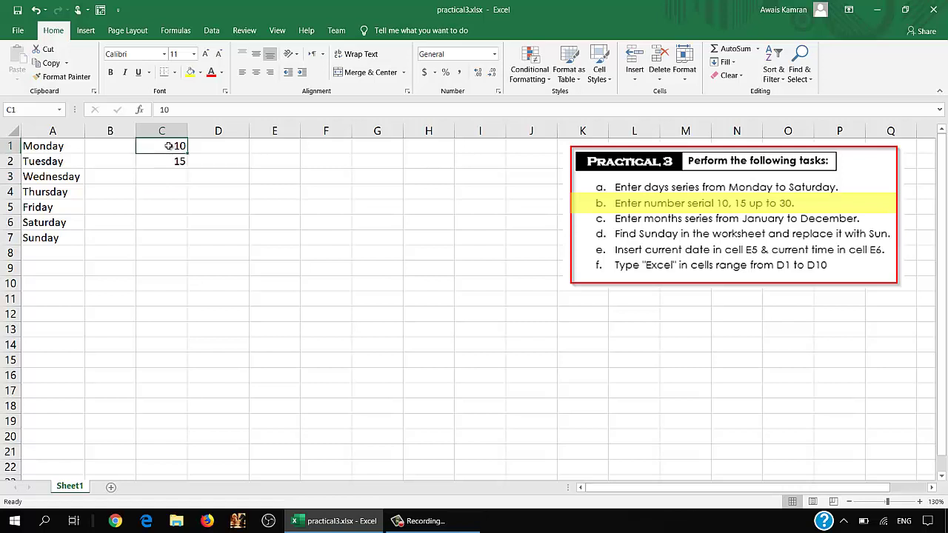
{"action": "left_click_drag", "start_coordinate": [168, 146], "coordinate": [168, 158]}
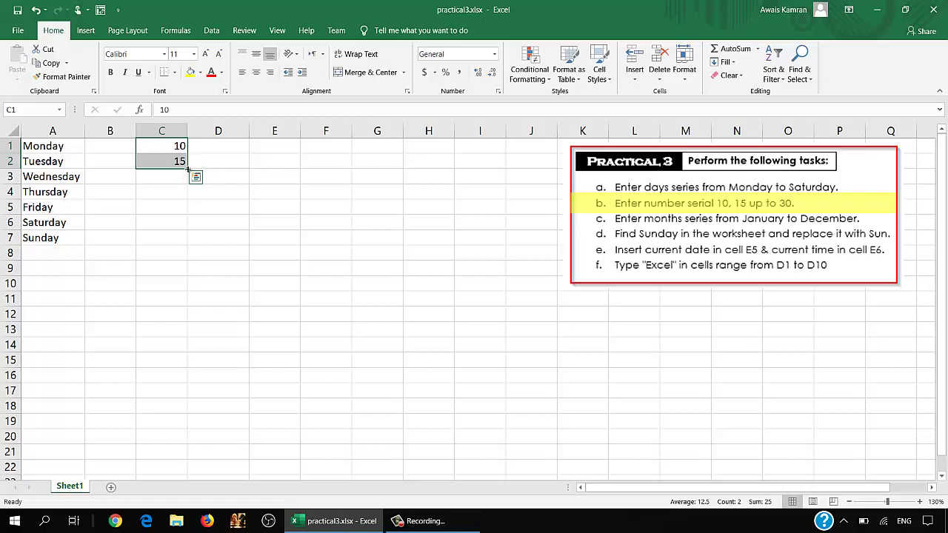
{"action": "left_click_drag", "start_coordinate": [187, 169], "coordinate": [188, 182]}
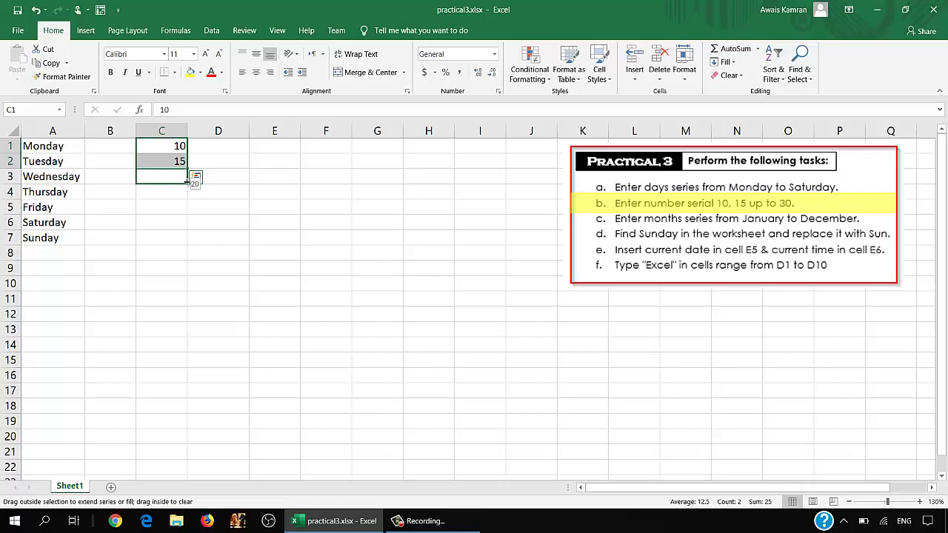
{"action": "left_click_drag", "start_coordinate": [186, 182], "coordinate": [185, 211]}
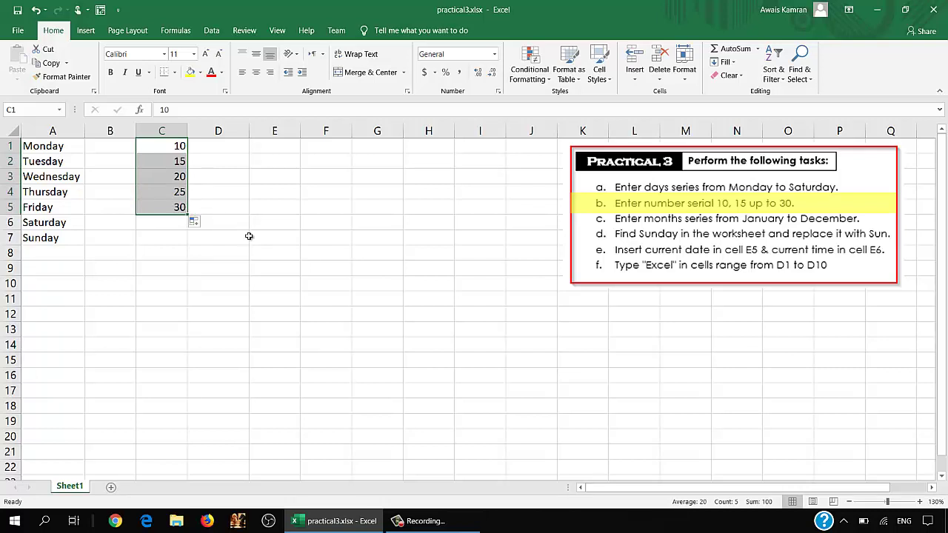
{"action": "left_click", "coordinate": [249, 236]}
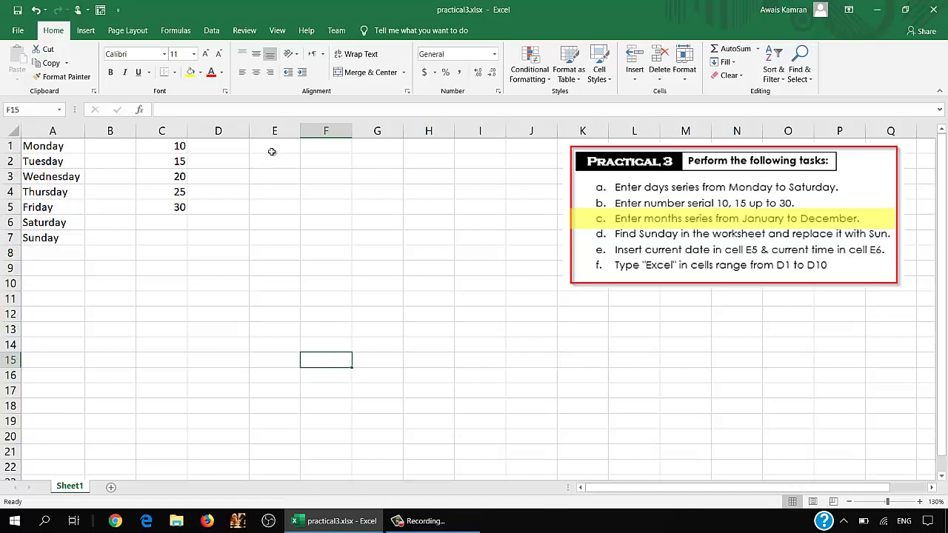
Enter January in cell E1
{"action": "left_click", "coordinate": [279, 148]}
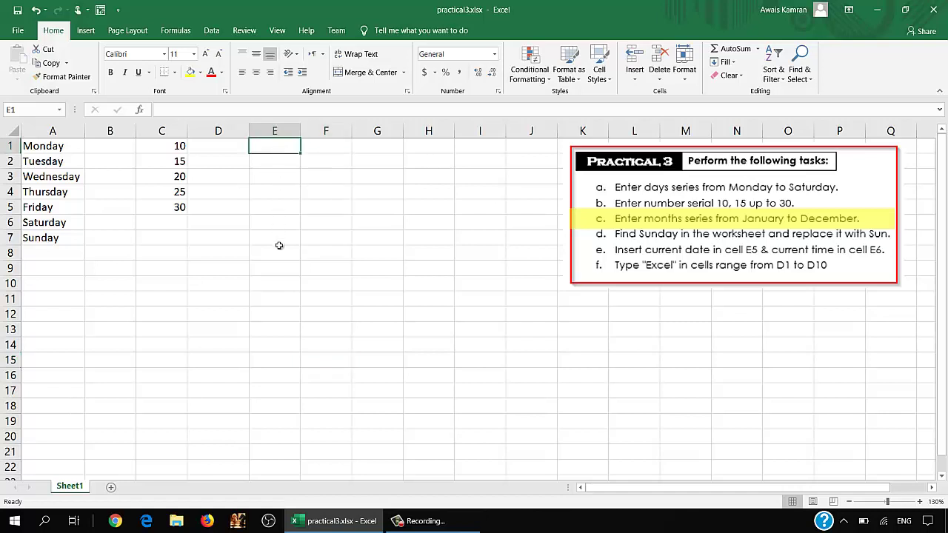
{"action": "type", "text": "Ja"}
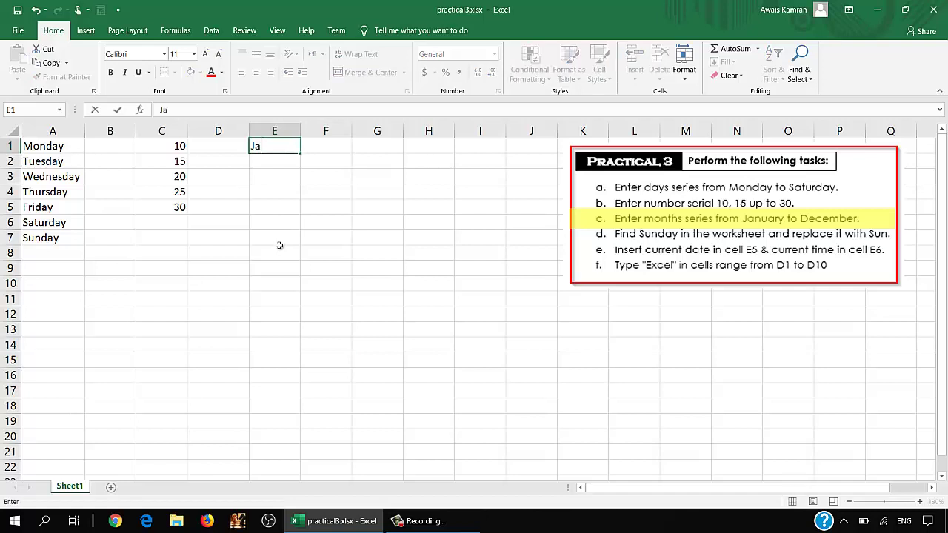
{"action": "type", "text": "nuary"}
{"action": "key", "text": "Return"}
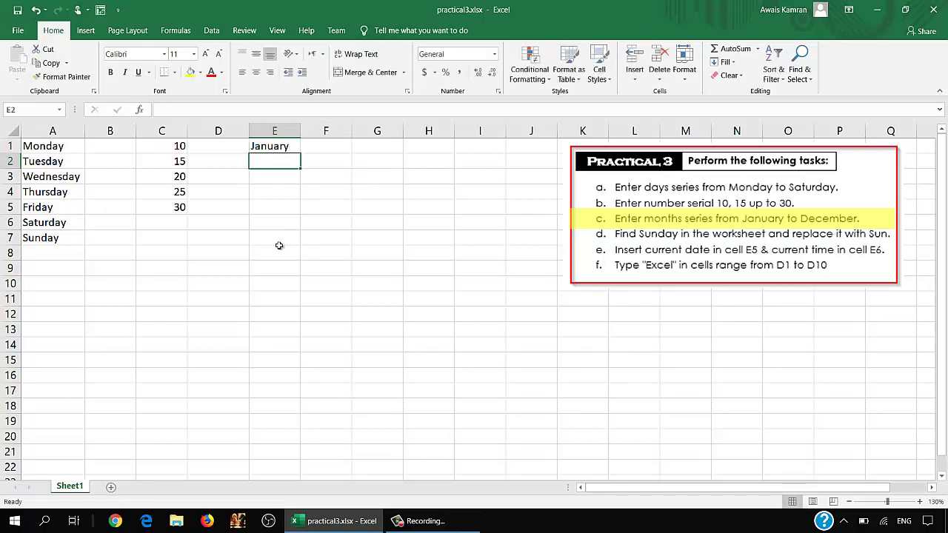
Fill the months down to December in E12 and widen column E to fit September
{"action": "left_click", "coordinate": [279, 147]}
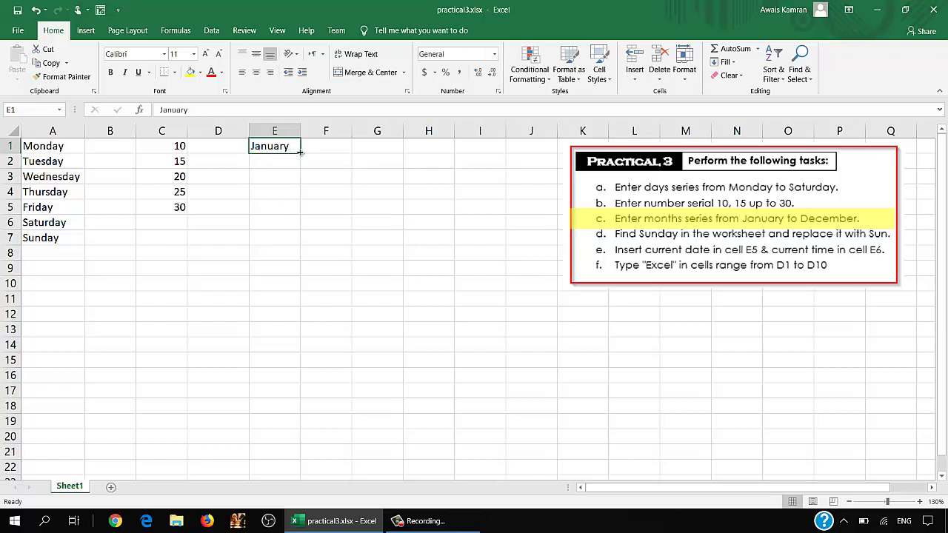
{"action": "left_click_drag", "start_coordinate": [300, 153], "coordinate": [300, 166]}
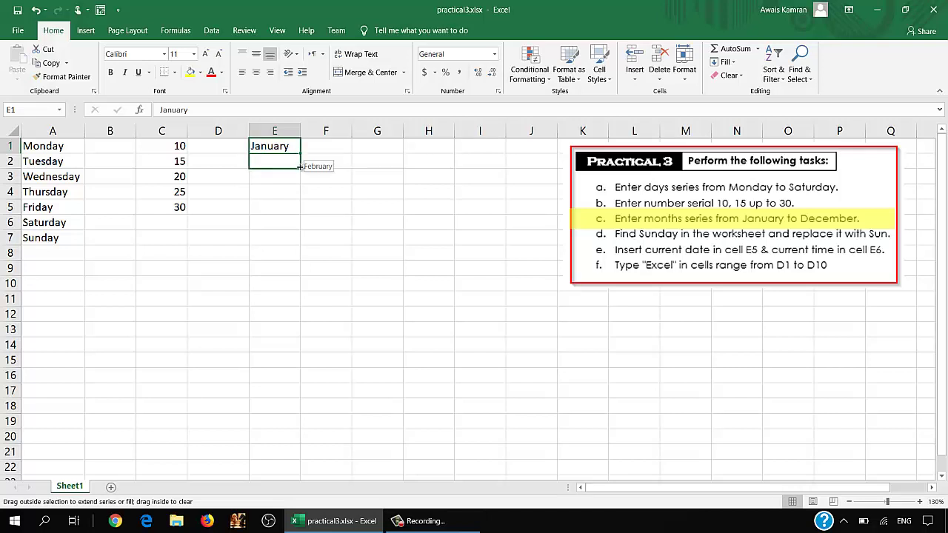
{"action": "left_click_drag", "start_coordinate": [299, 167], "coordinate": [299, 322]}
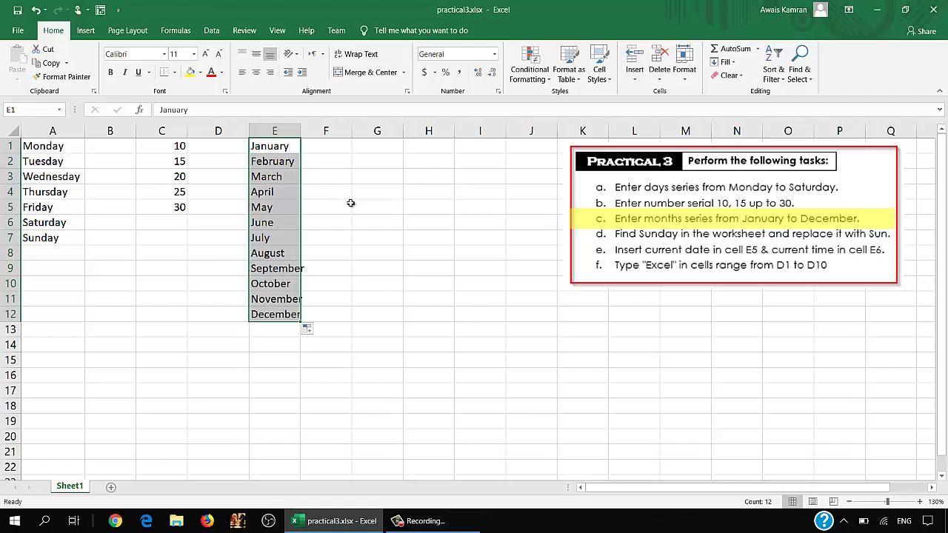
{"action": "left_click", "coordinate": [327, 265]}
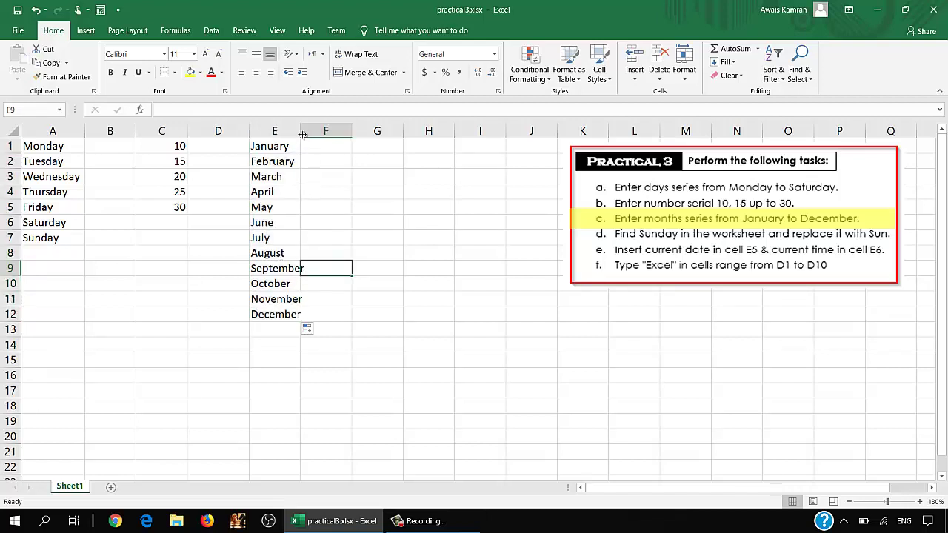
{"action": "left_click_drag", "start_coordinate": [301, 131], "coordinate": [312, 131]}
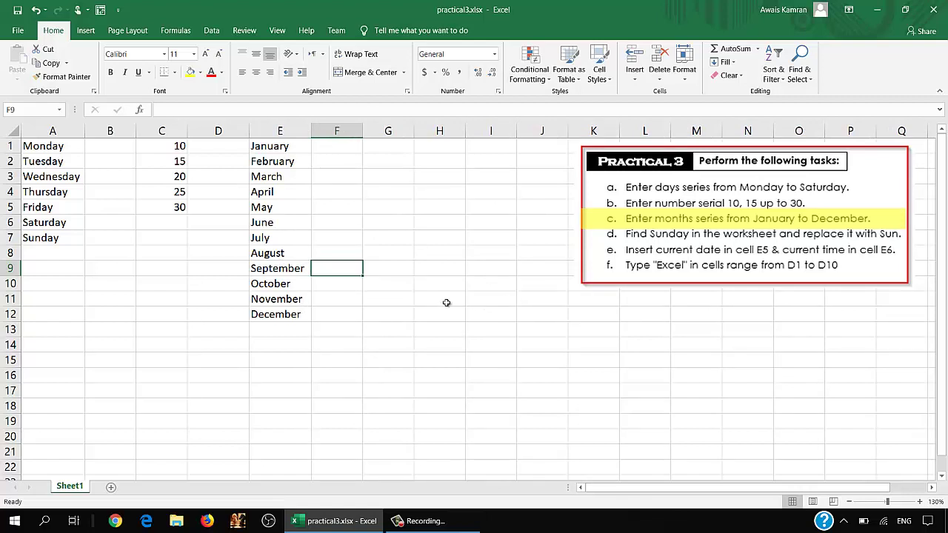
{"action": "left_click", "coordinate": [454, 314]}
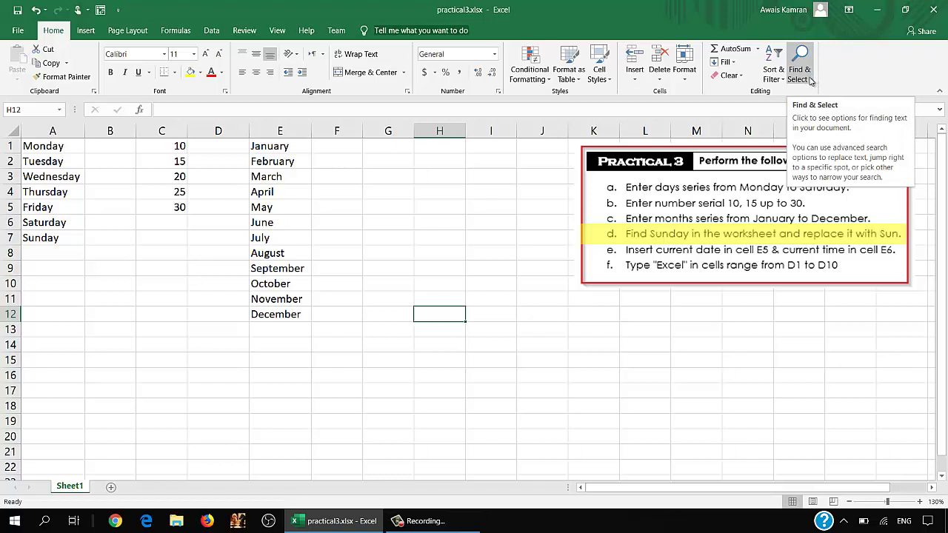
Set Find and Replace to change Sunday to Sun and find the first Sunday cell
{"action": "left_click", "coordinate": [810, 80]}
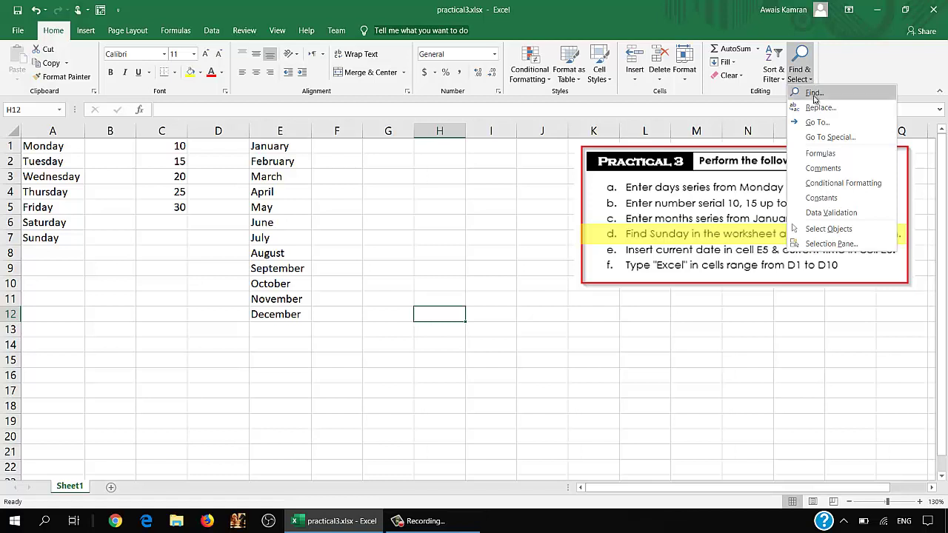
{"action": "left_click", "coordinate": [815, 108]}
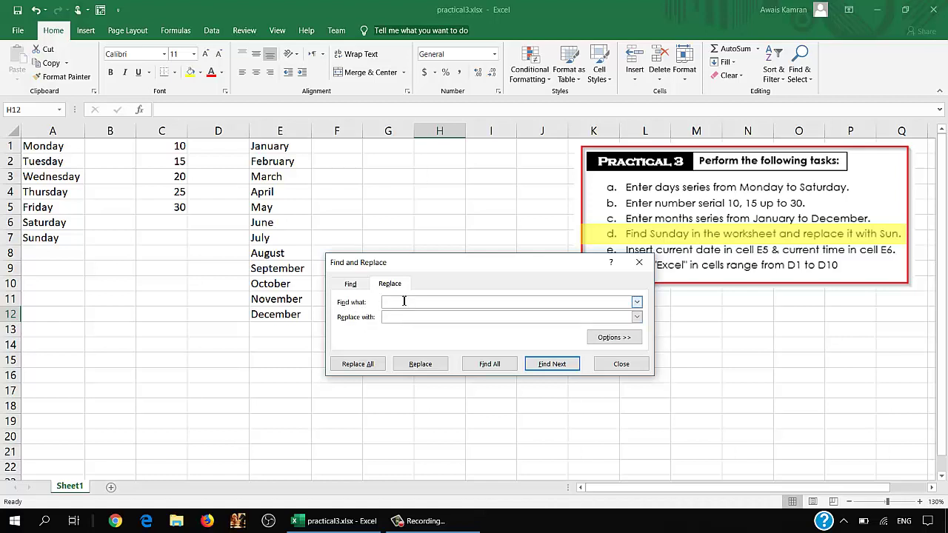
{"action": "type", "text": "Sunda"}
{"action": "type", "text": "y"}
{"action": "left_click", "coordinate": [405, 316]}
{"action": "type", "text": "Sun"}
{"action": "left_click", "coordinate": [548, 365]}
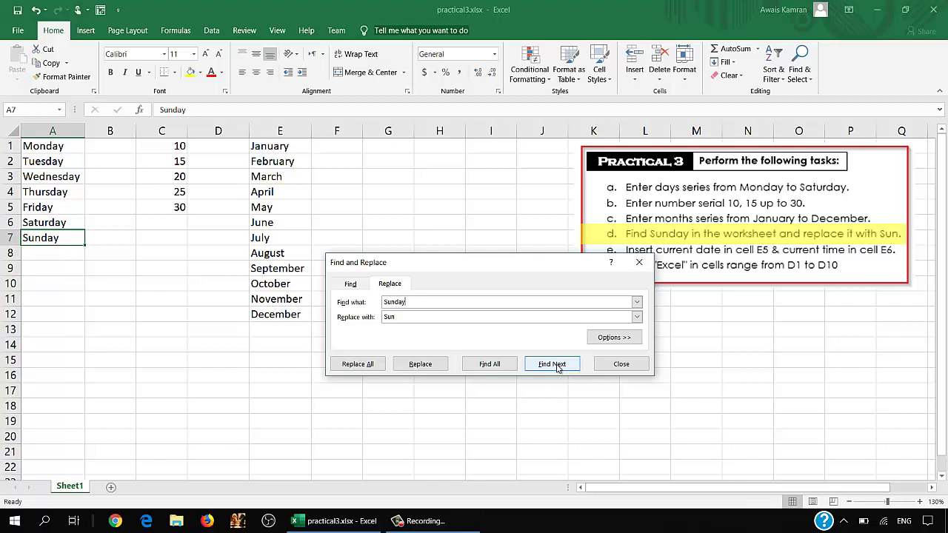
Search again and list all Sunday matches, showing only cell A7
{"action": "left_click", "coordinate": [556, 367]}
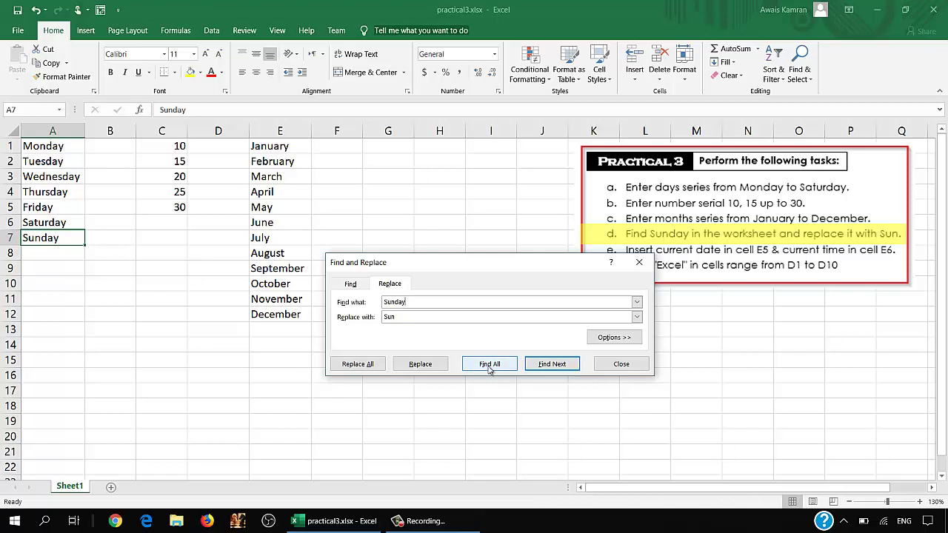
{"action": "left_click", "coordinate": [489, 363]}
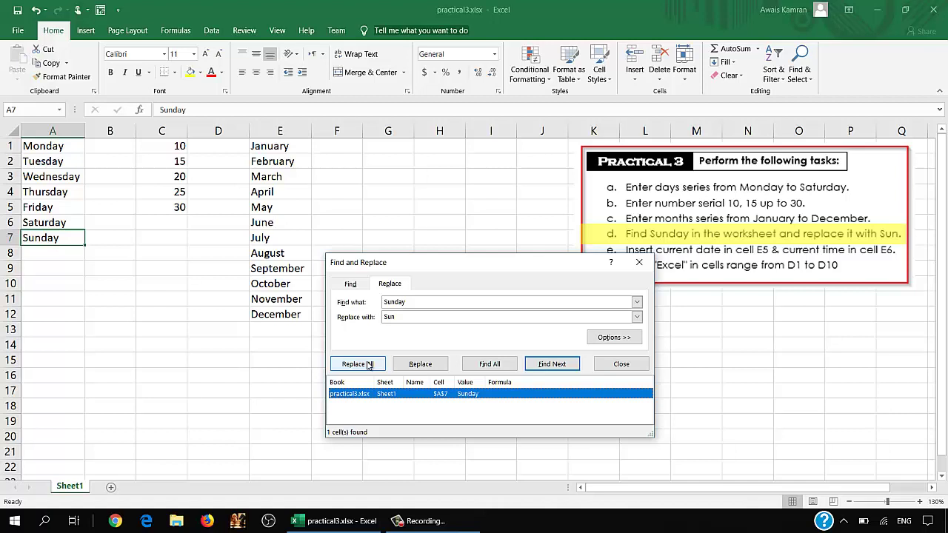
Replace Sunday in A7 with Sun and close the Find and Replace dialog
{"action": "left_click", "coordinate": [419, 366]}
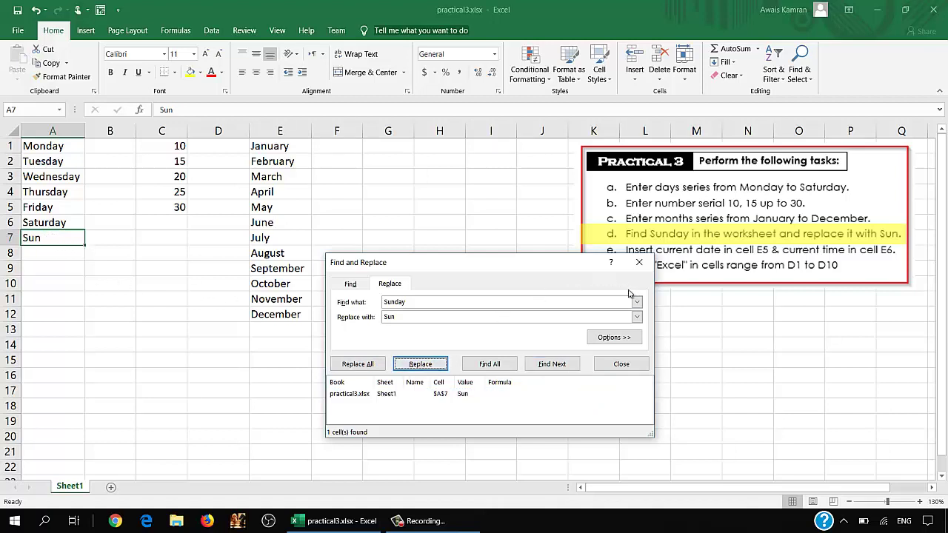
{"action": "left_click", "coordinate": [637, 363]}
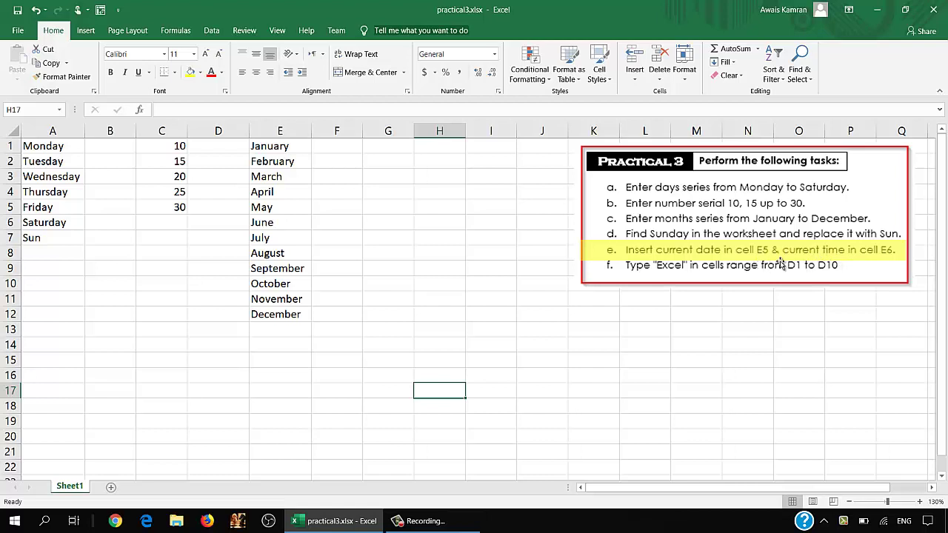
Delete the January–December month names from E1:E12 and select cell E5
{"action": "left_click", "coordinate": [392, 222]}
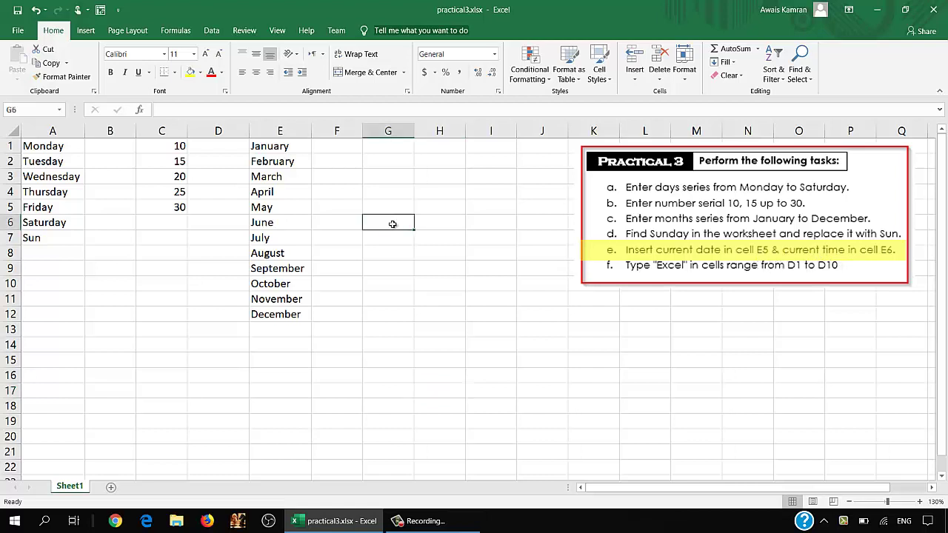
{"action": "left_click_drag", "start_coordinate": [280, 144], "coordinate": [269, 314]}
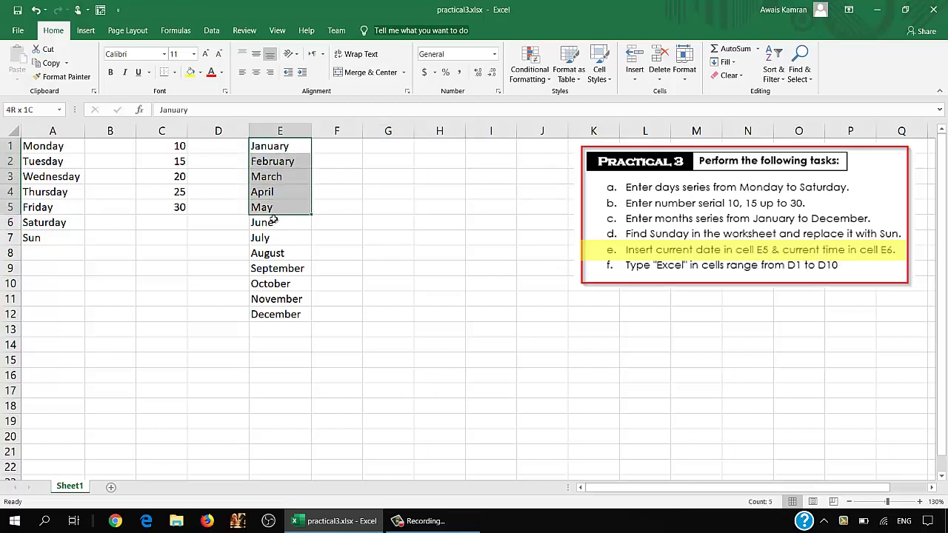
{"action": "key", "text": "Delete"}
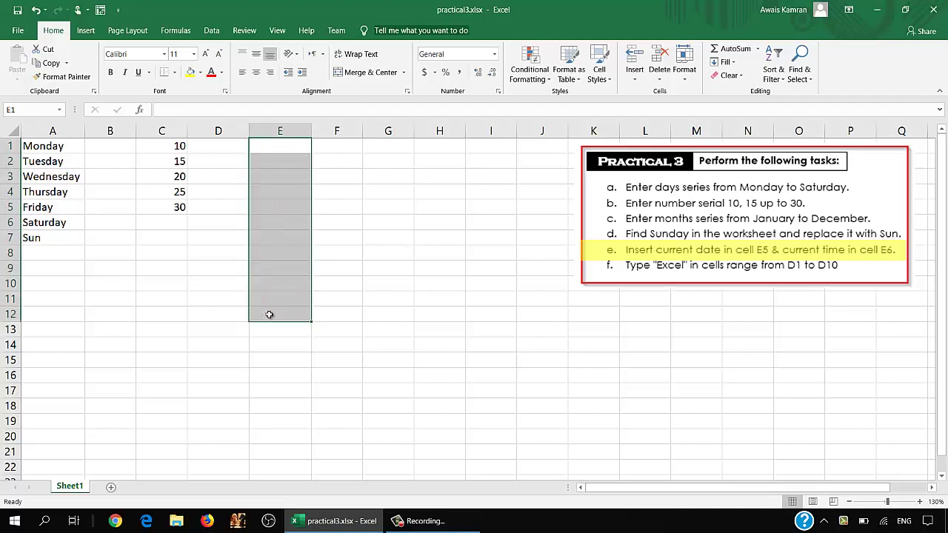
{"action": "left_click", "coordinate": [378, 285]}
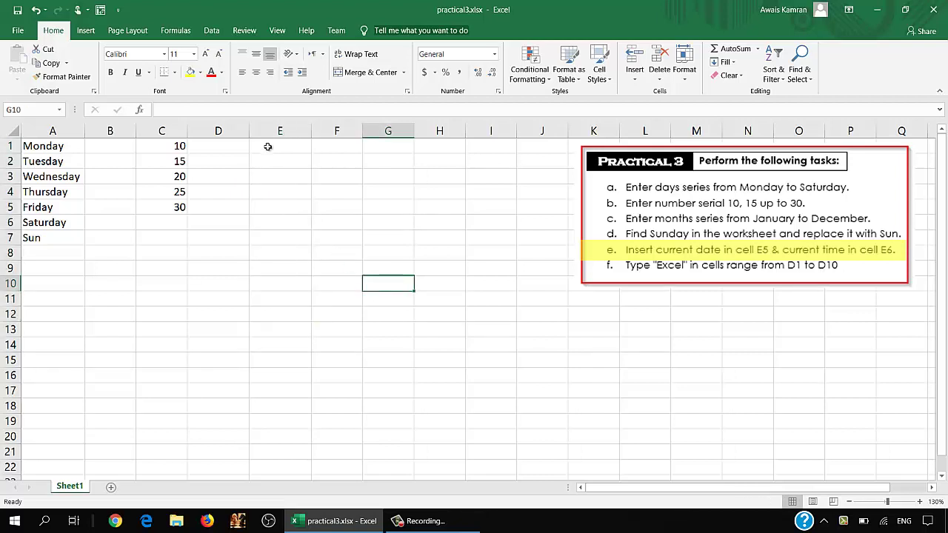
{"action": "left_click", "coordinate": [276, 208]}
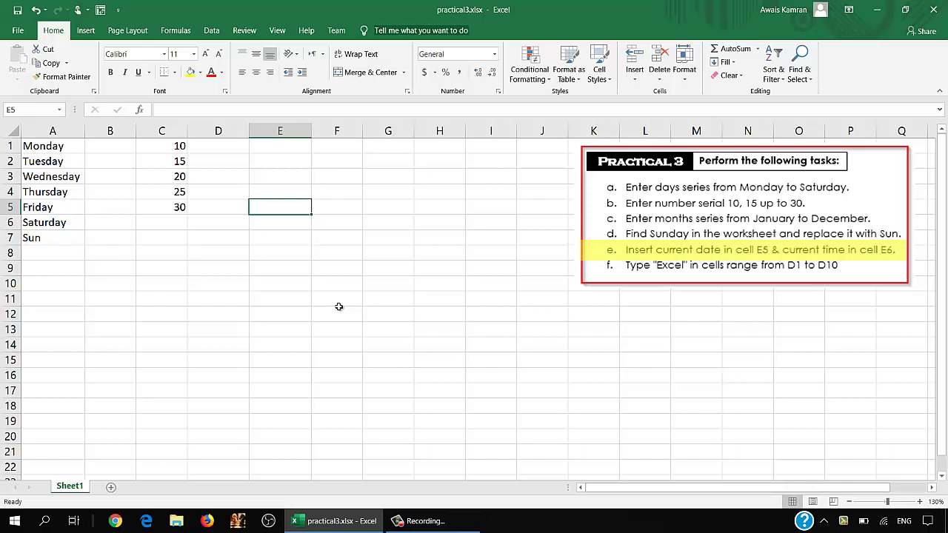
Insert today's date, 7/16/2019, into E5 with Ctrl+;
{"action": "key", "text": "ctrl+semicolon"}
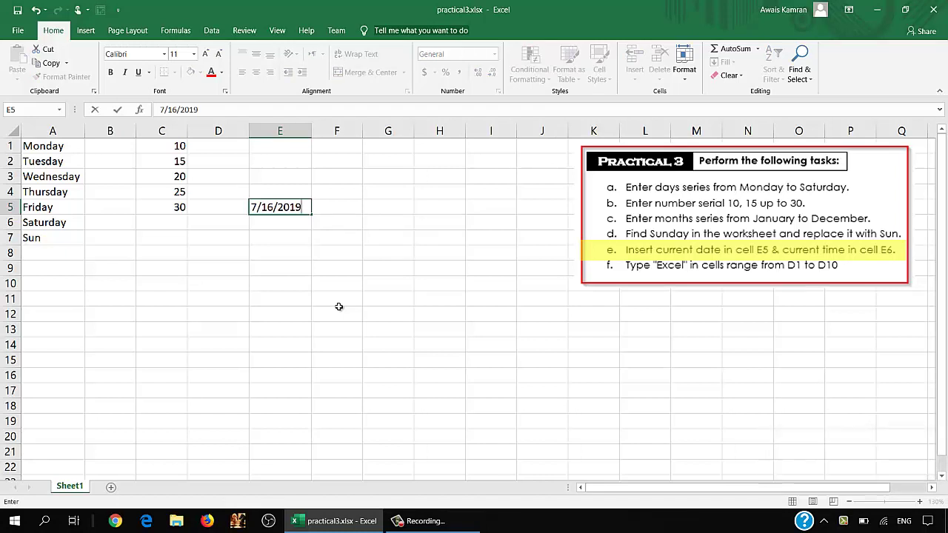
{"action": "key", "text": "Return"}
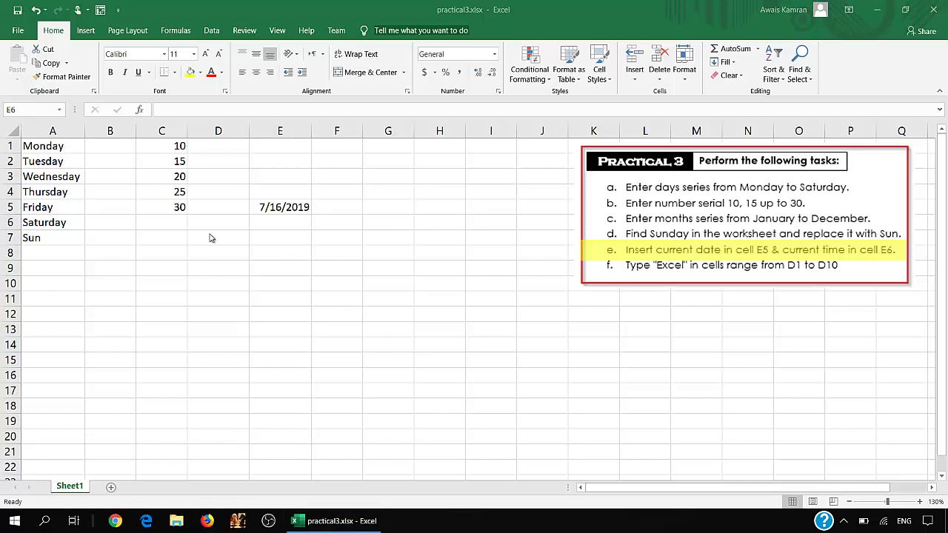
Insert the current time, 9:26 PM, into E6 with Ctrl+Shift+;
{"action": "left_click", "coordinate": [281, 222]}
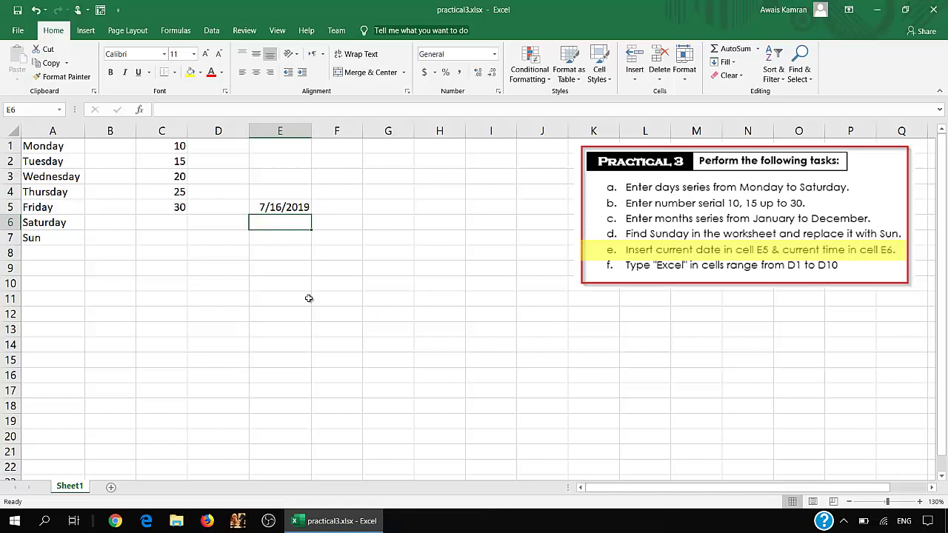
{"action": "key", "text": "ctrl+shift+semicolon"}
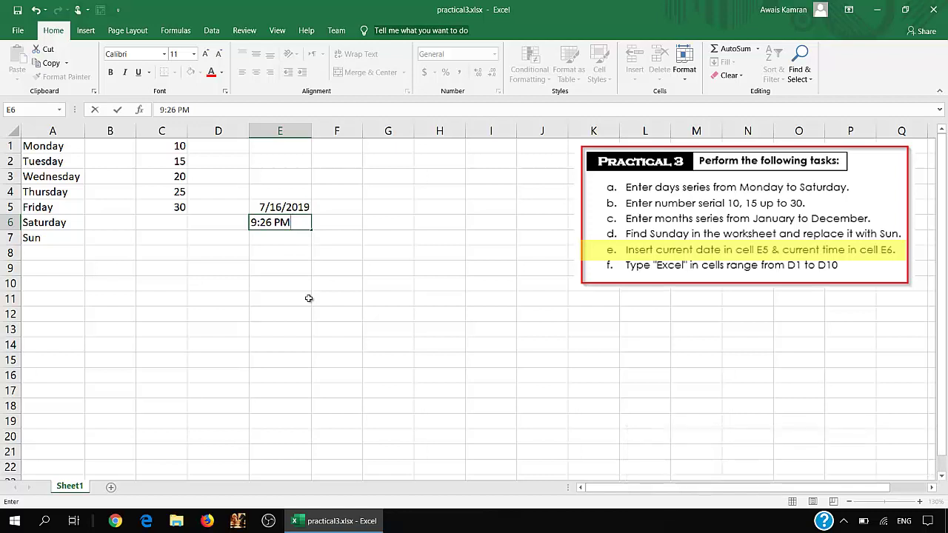
{"action": "key", "text": "Return"}
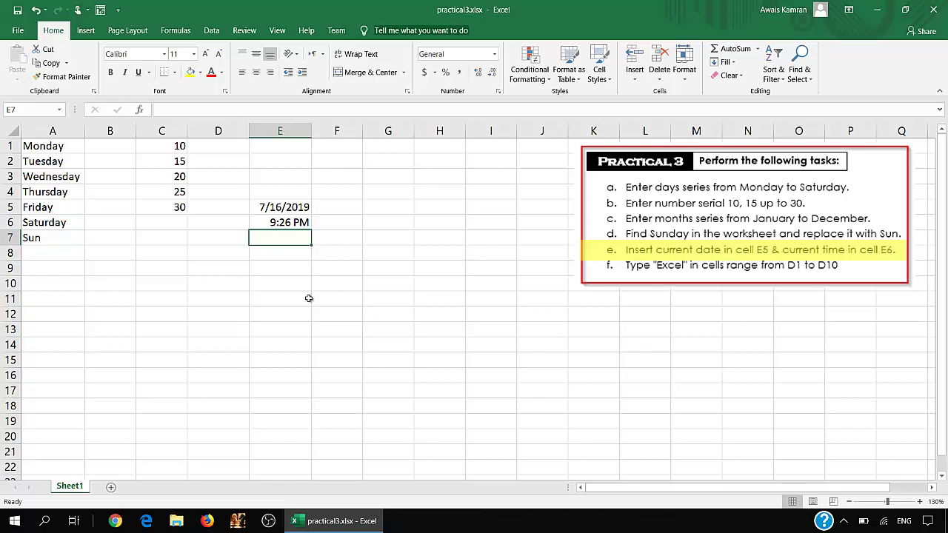
{"action": "left_click", "coordinate": [850, 314]}
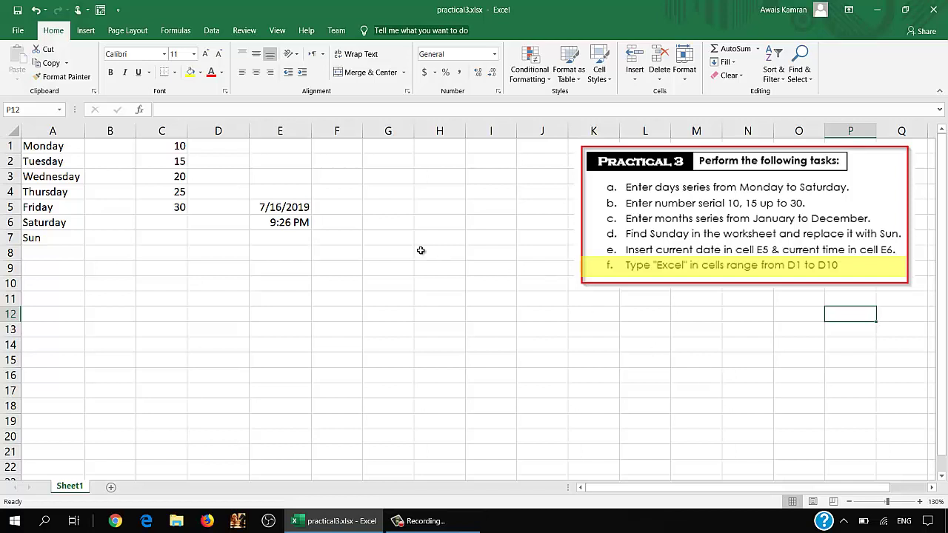
Enter 'Excel' in D1 and fill it down through D10 with Ctrl+D
{"action": "left_click", "coordinate": [227, 147]}
{"action": "type", "text": "E"}
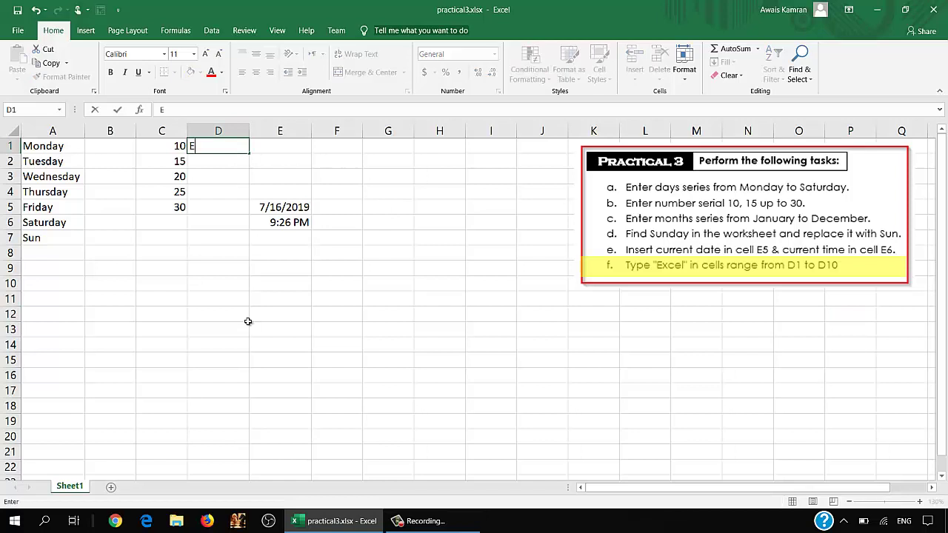
{"action": "type", "text": "xcel"}
{"action": "key", "text": "Return"}
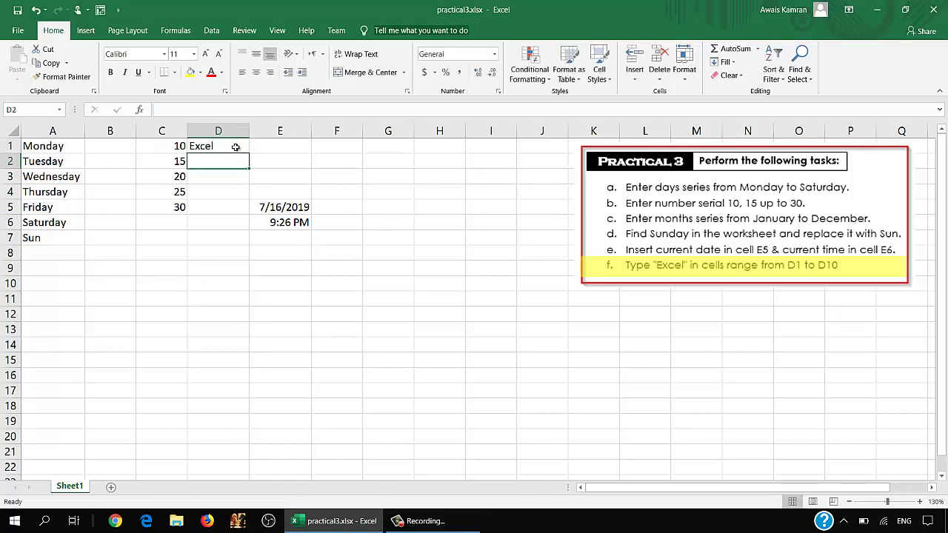
{"action": "left_click", "coordinate": [235, 147]}
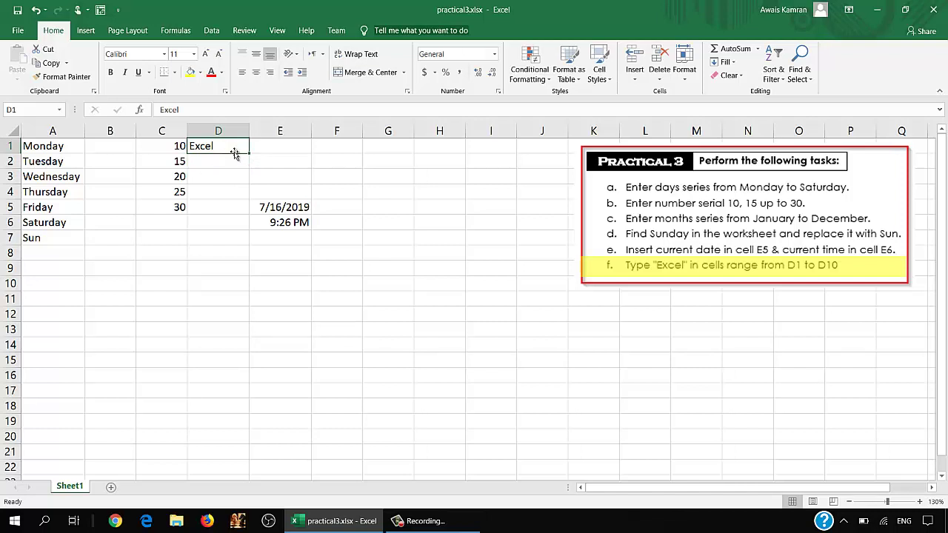
{"action": "left_click", "coordinate": [228, 286], "text": "shift"}
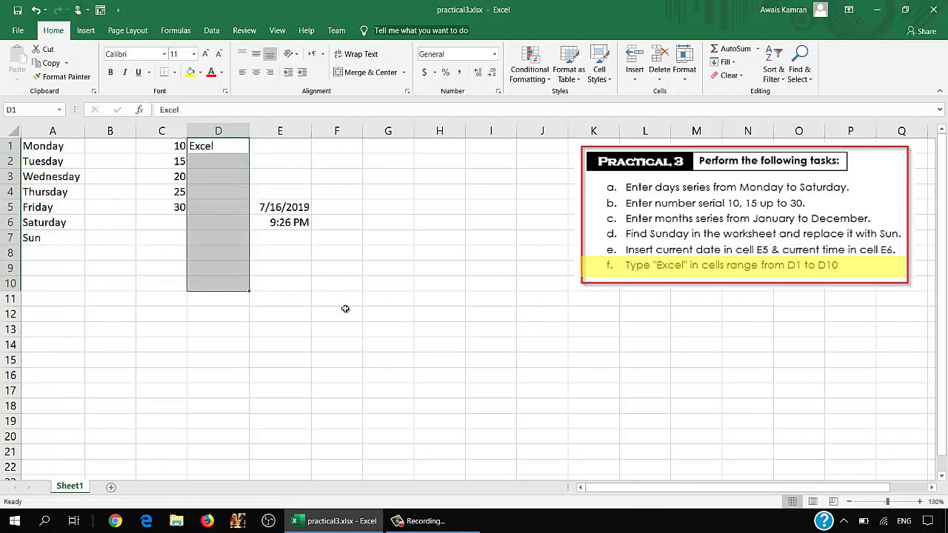
{"action": "key", "text": "ctrl+d"}
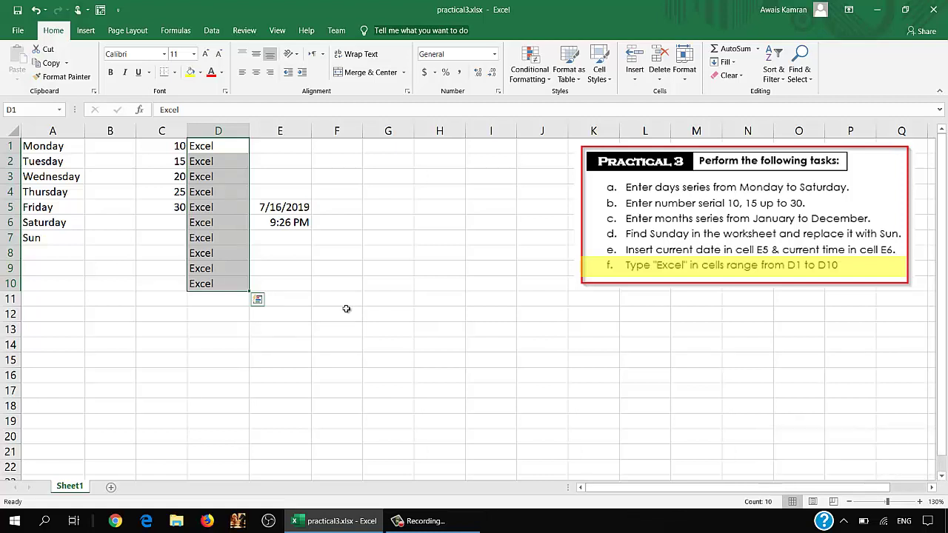
{"action": "left_click", "coordinate": [374, 271]}
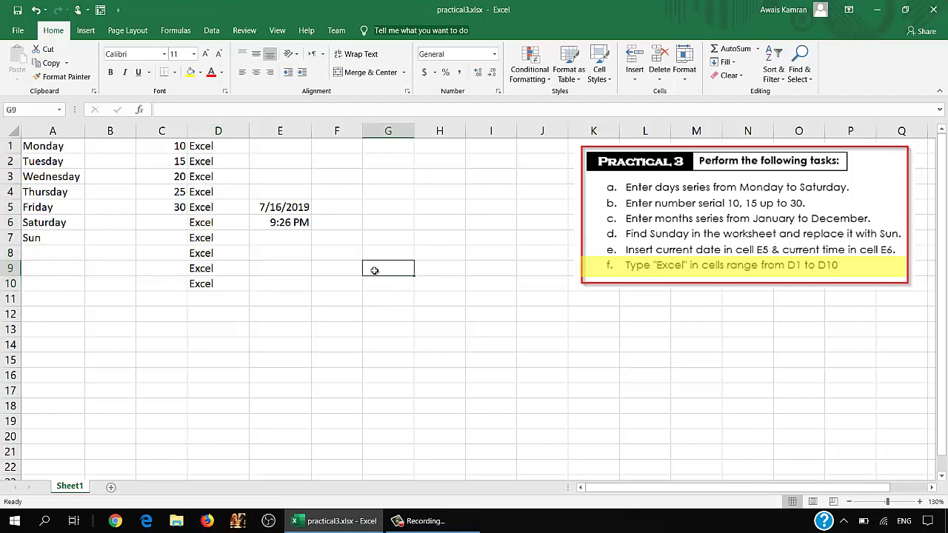